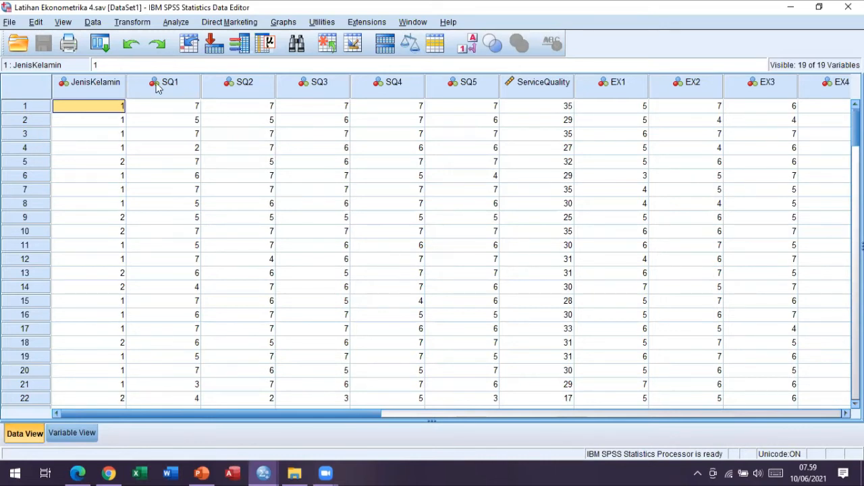
Reset the previous Linear Regression settings and assign Word of Mouth as the dependent variable.
click(175, 23)
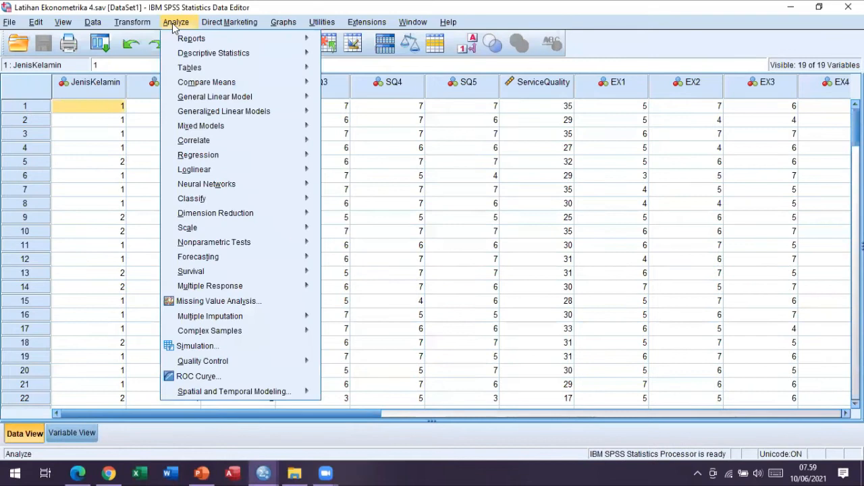
mouse_move(243, 155)
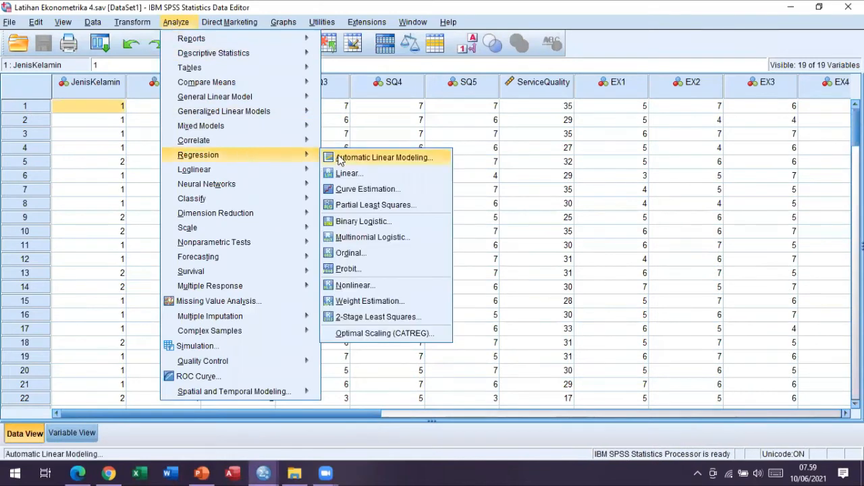
click(352, 174)
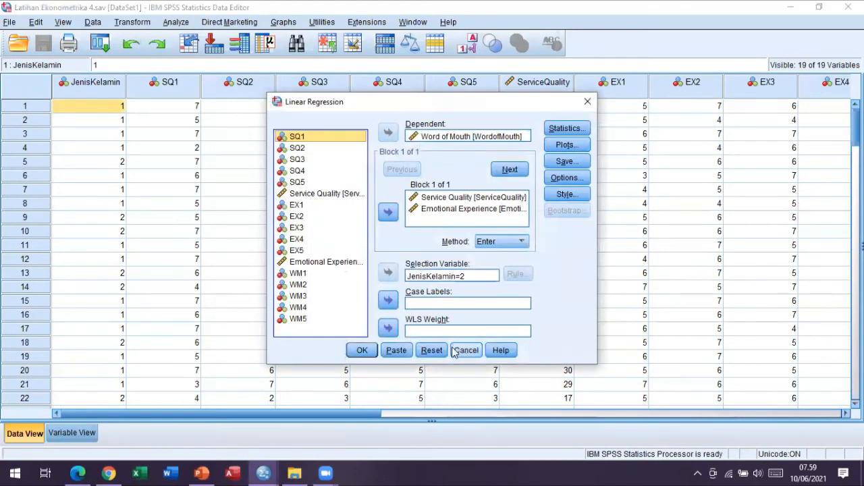
click(432, 350)
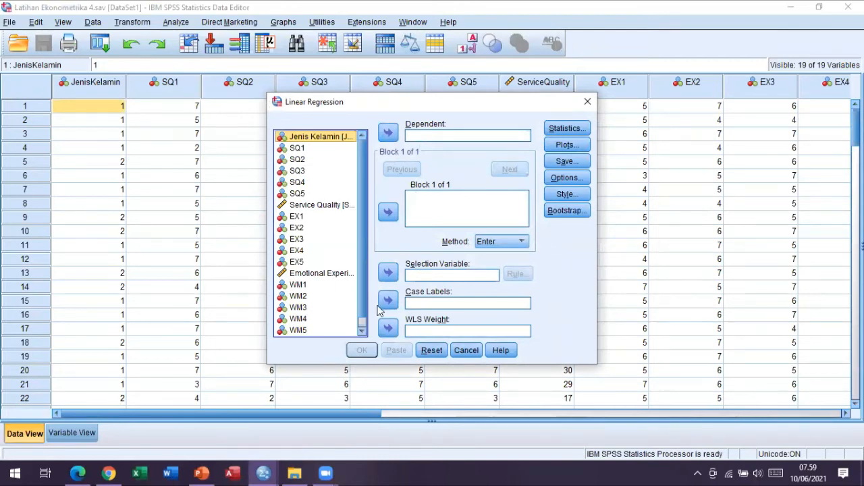
click(363, 331)
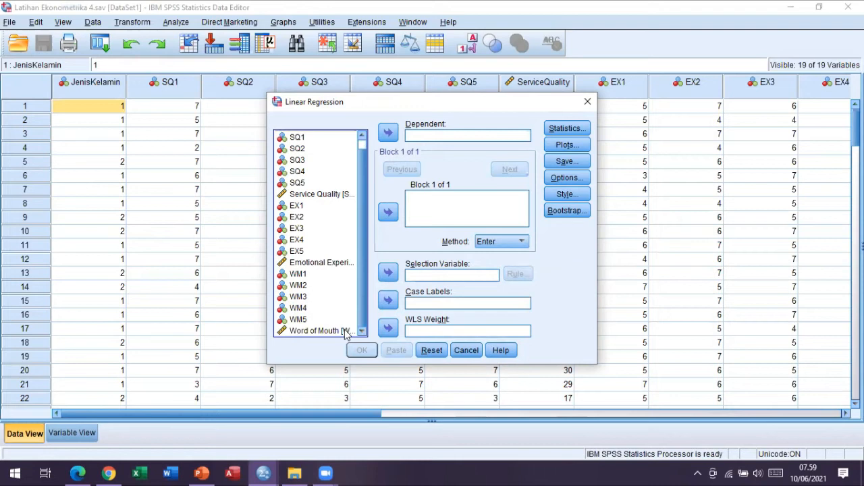
click(348, 330)
click(388, 133)
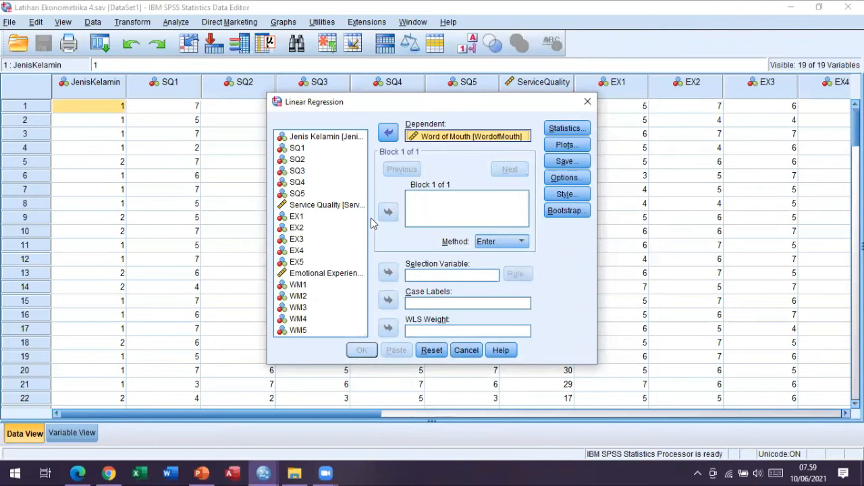
Run the regression with Service Quality and Emotional Experience as independent variables and review its Coefficients table.
click(355, 205)
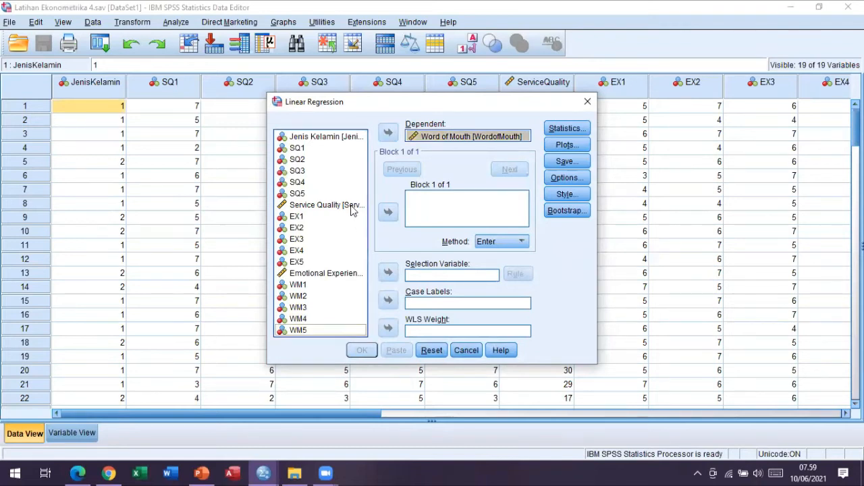
click(388, 213)
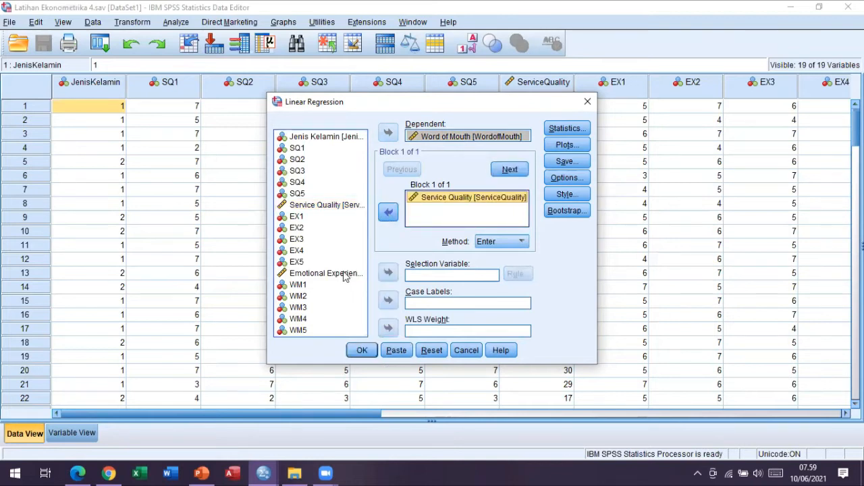
click(344, 274)
click(388, 213)
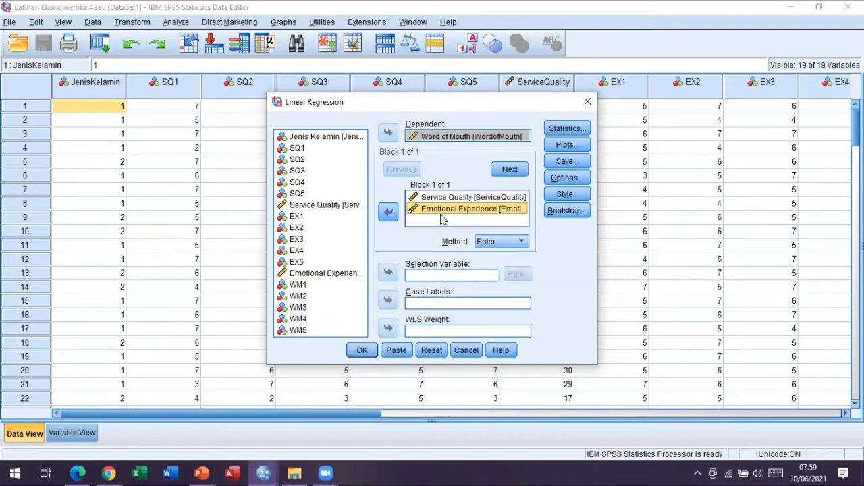
click(365, 352)
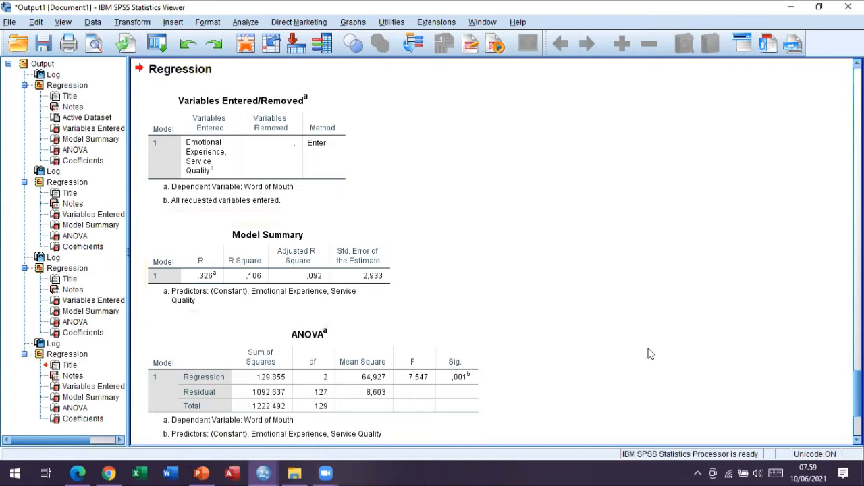
scroll(626, 364, down, 5)
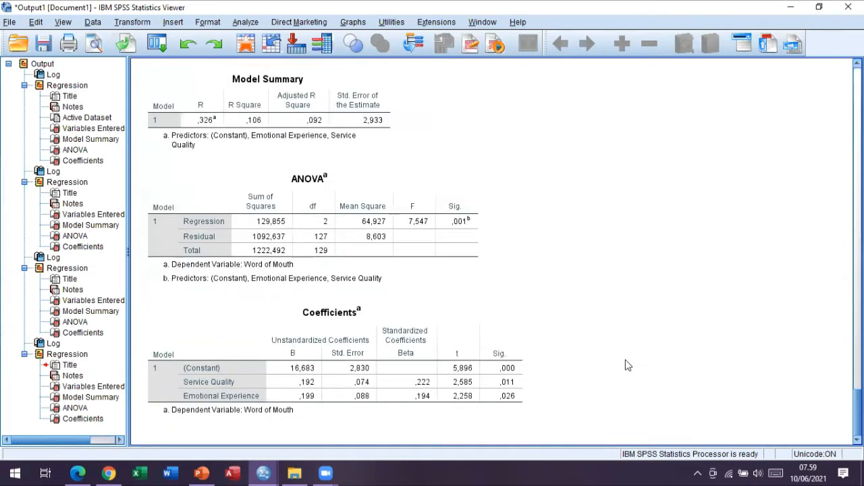
click(277, 378)
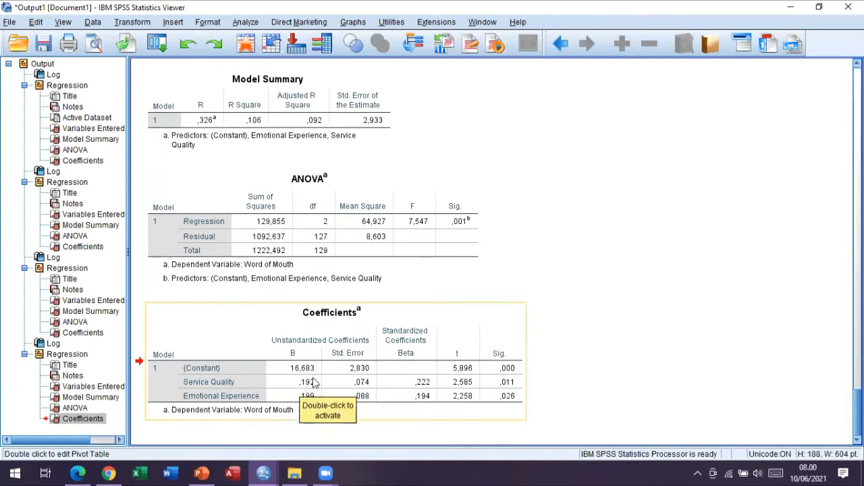
double_click(508, 388)
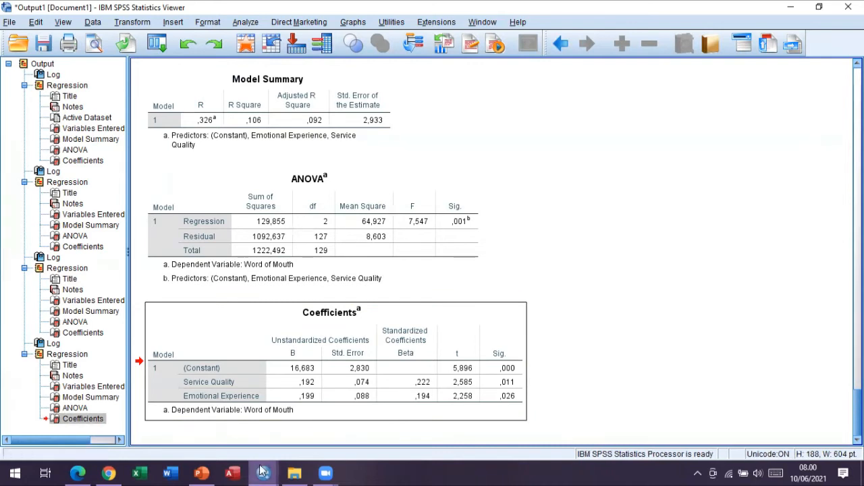
Set up a fresh linear regression on the Latihan Ekonometrika 4.sav data with Word of Mouth as the dependent variable.
mouse_move(263, 471)
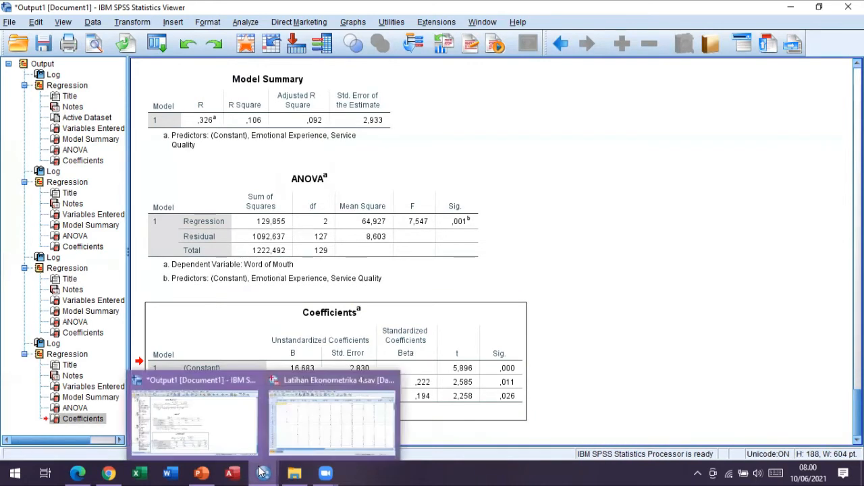
click(284, 433)
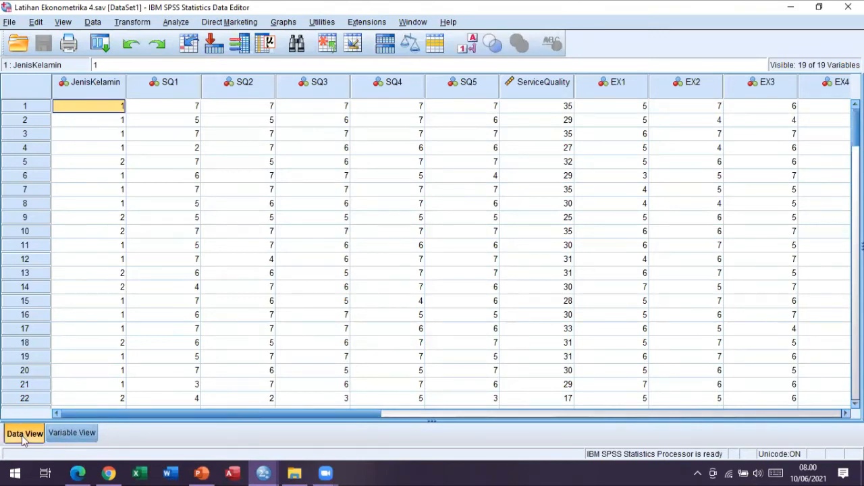
click(178, 24)
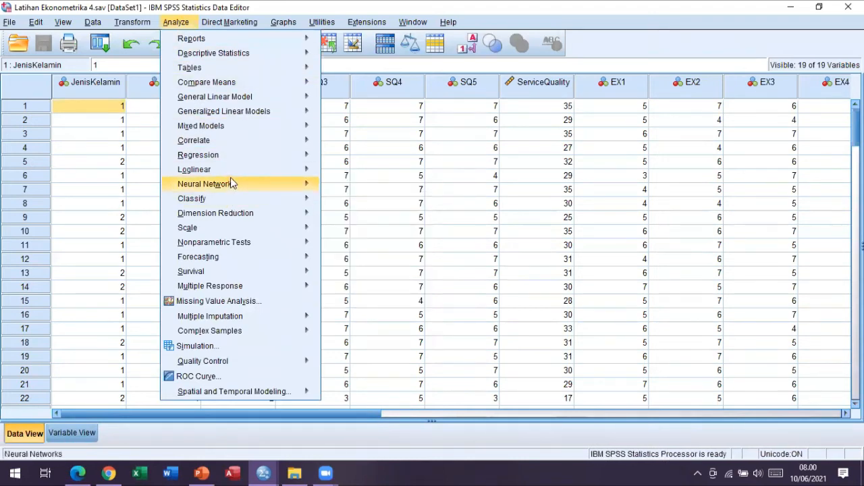
mouse_move(233, 155)
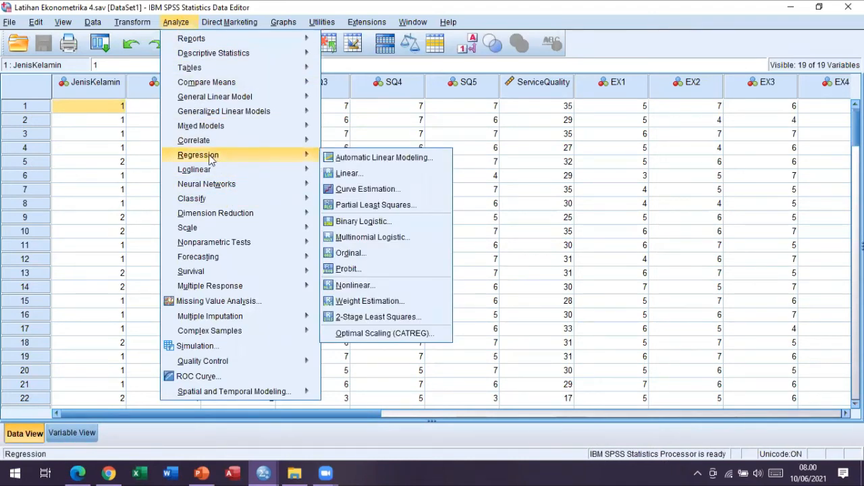
click(350, 176)
click(431, 350)
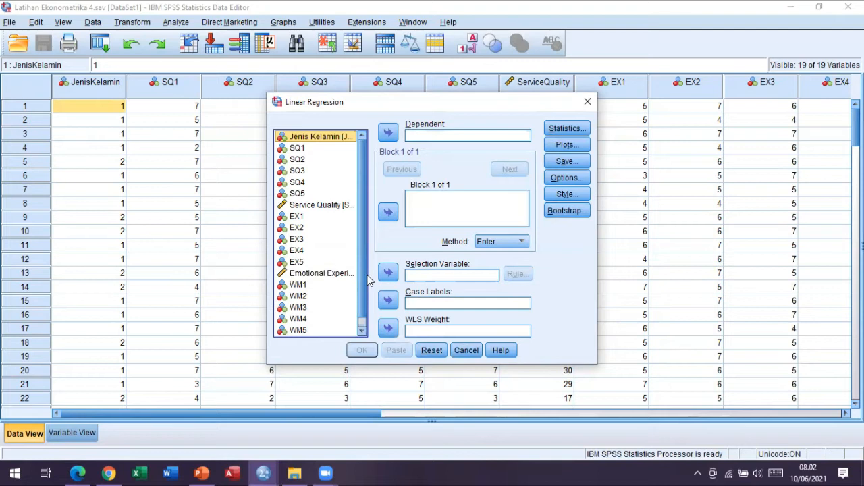
scroll(363, 290, down, 2)
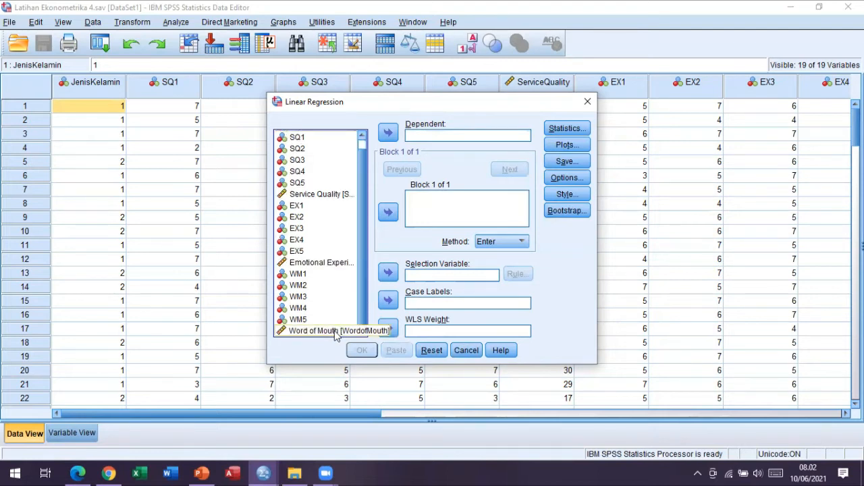
click(317, 331)
click(388, 132)
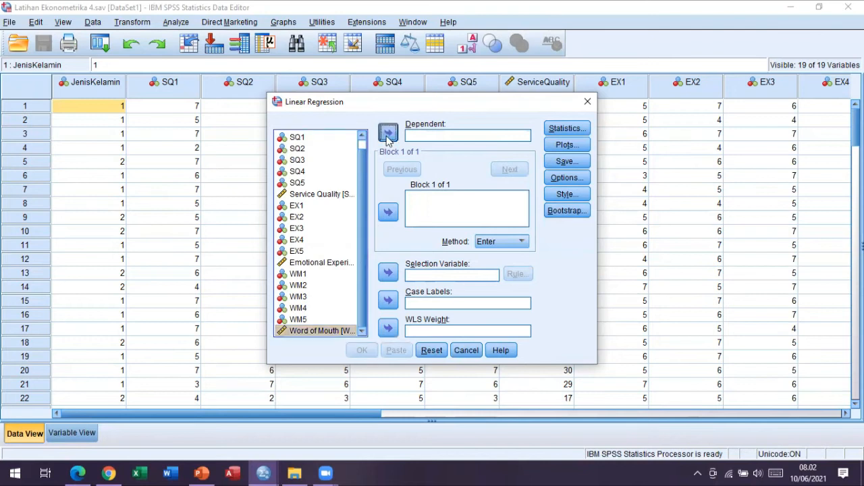
Run the regression with Service Quality, Emotional Experience and Jenis Kelamin as independent variables and review its Coefficients table.
click(338, 206)
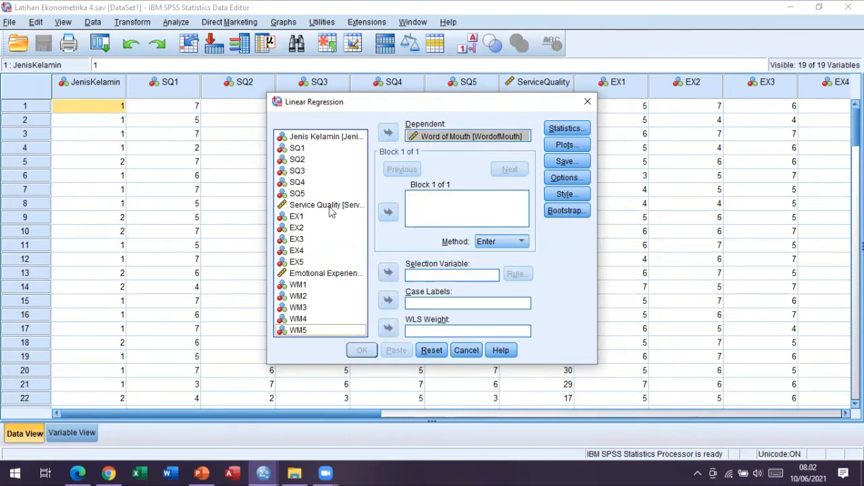
click(389, 215)
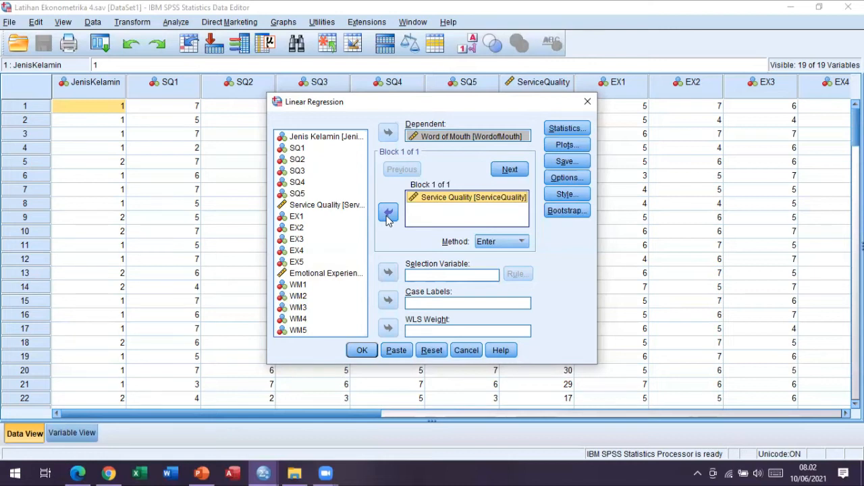
click(345, 274)
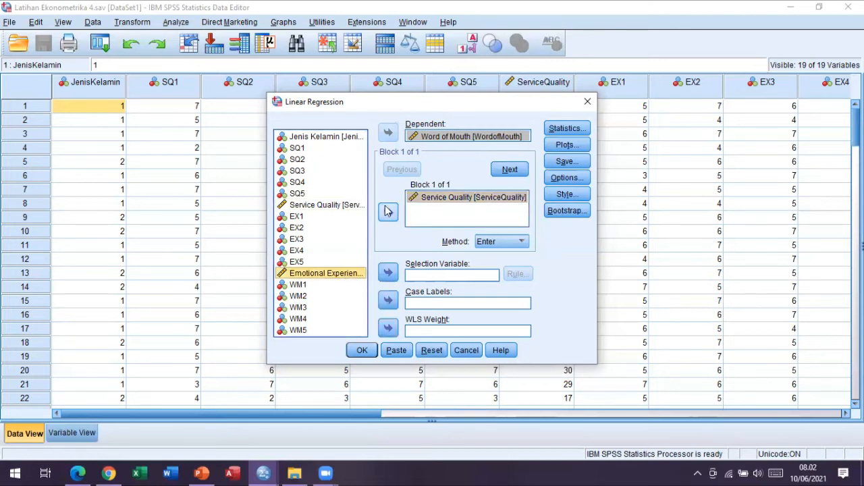
click(388, 214)
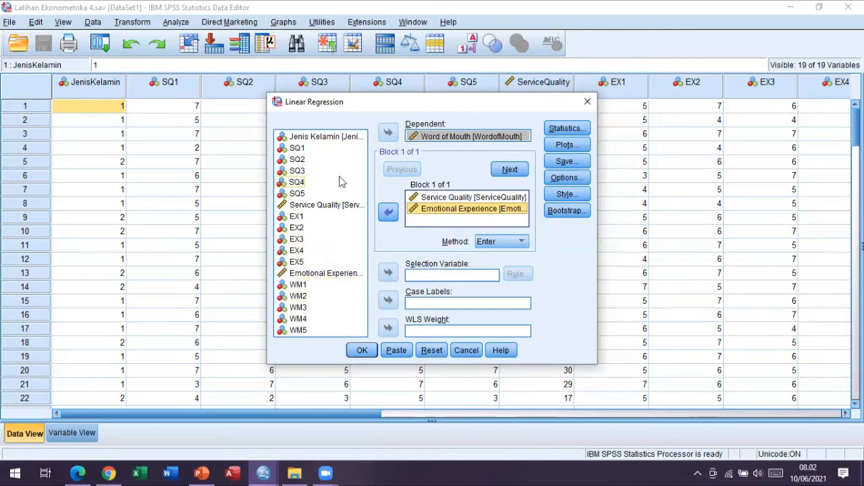
click(339, 137)
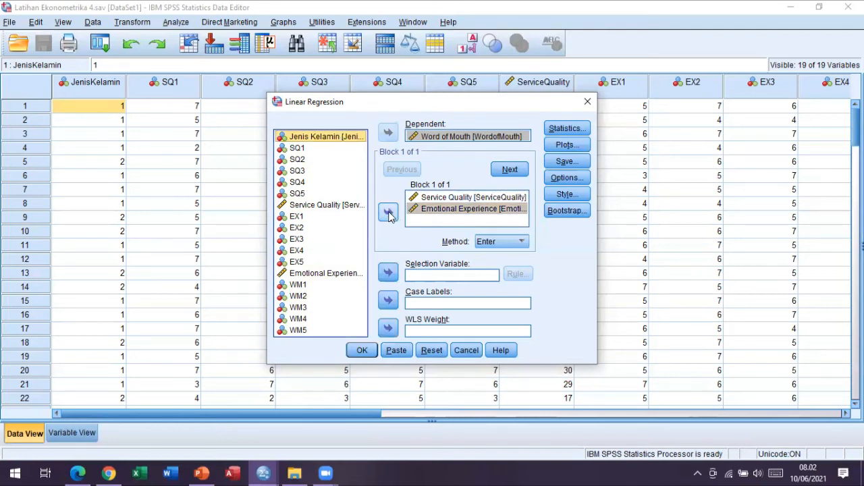
click(388, 213)
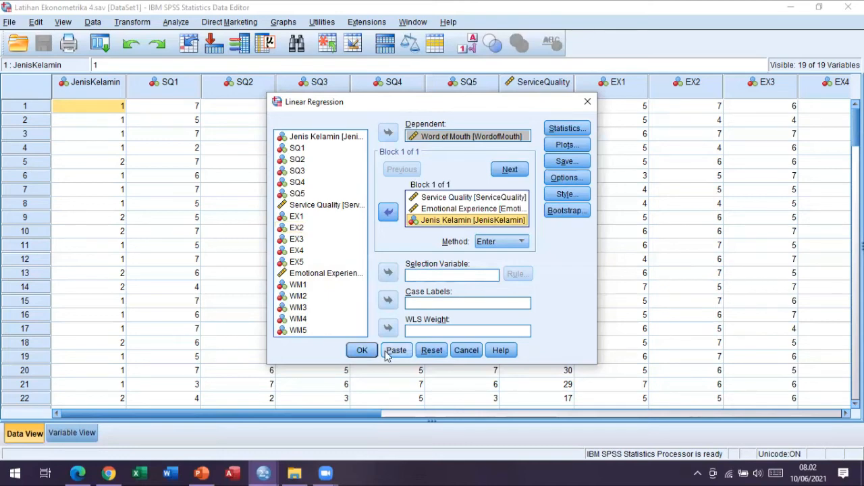
click(362, 350)
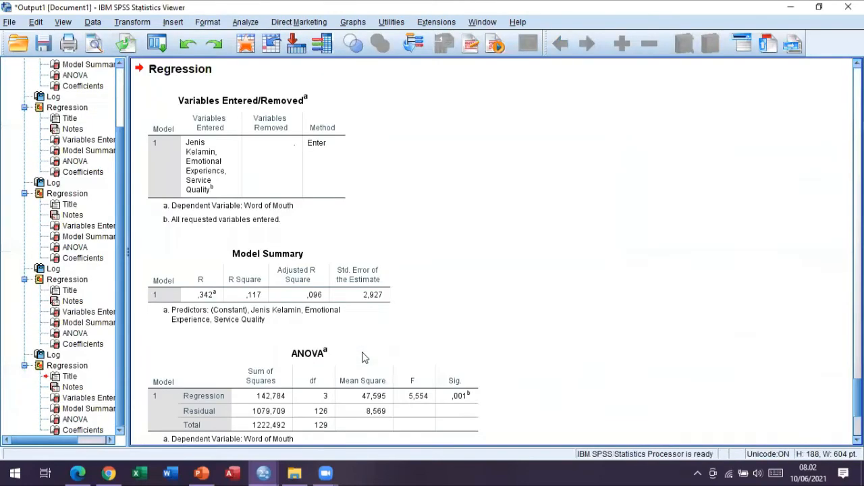
click(276, 354)
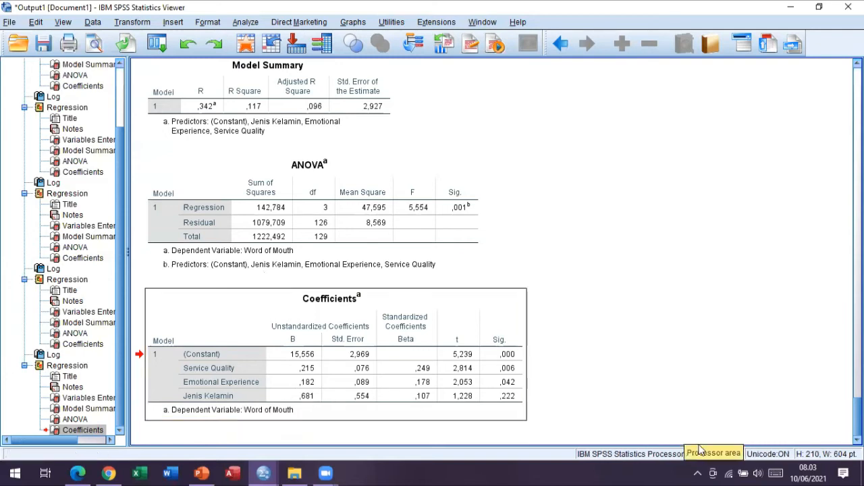
click(512, 402)
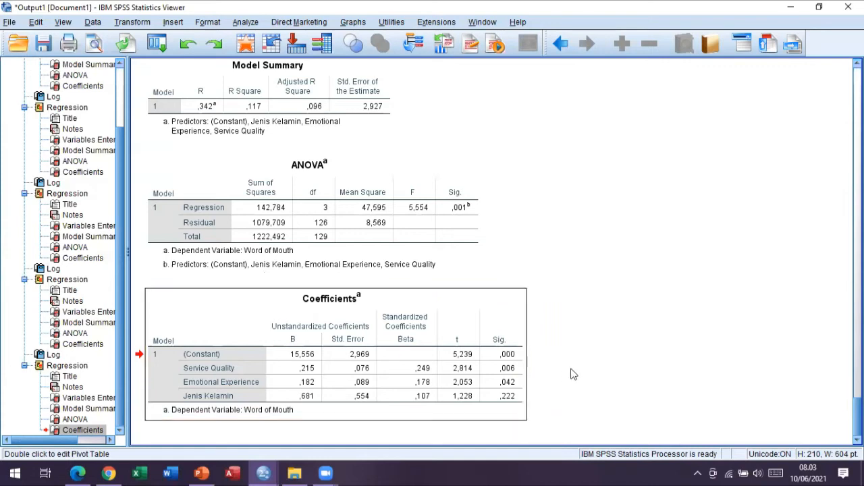
Start computing a new variable in the Latihan Ekonometrika 4.sav data with SQJK as the target variable.
click(265, 473)
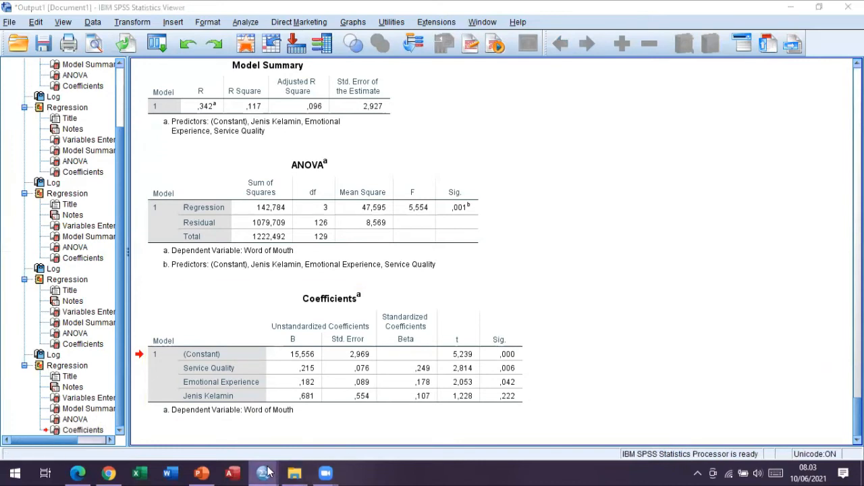
click(329, 428)
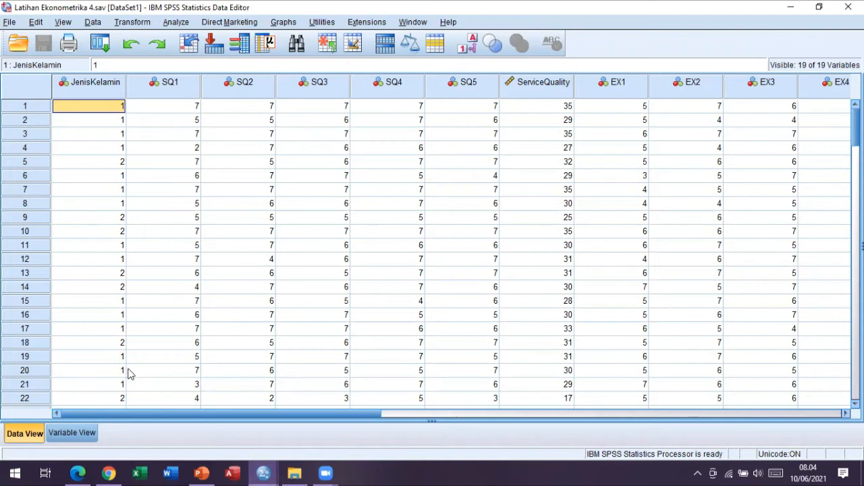
click(119, 25)
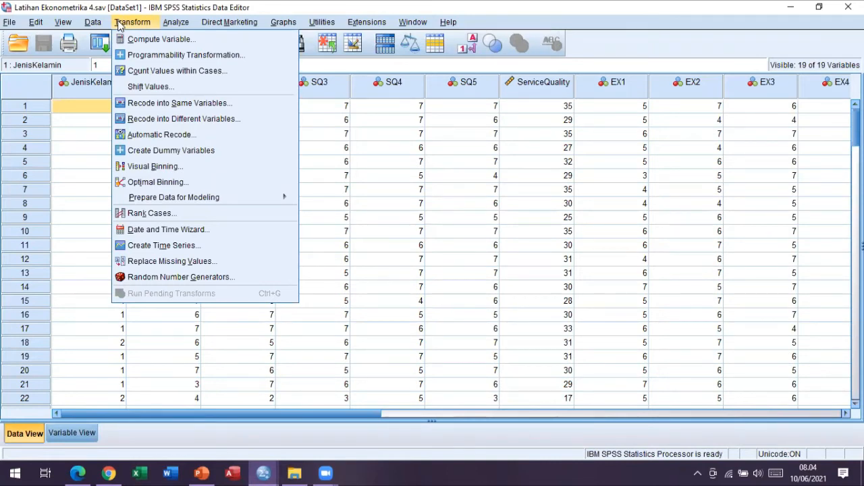
click(154, 40)
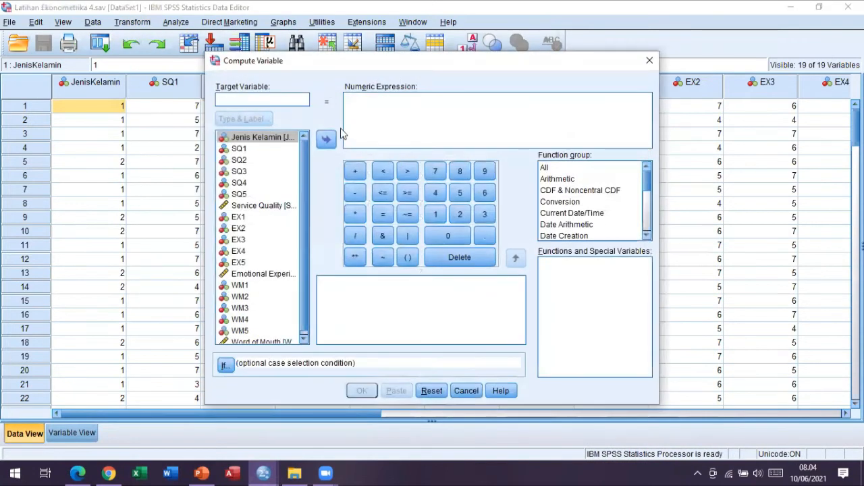
click(279, 101)
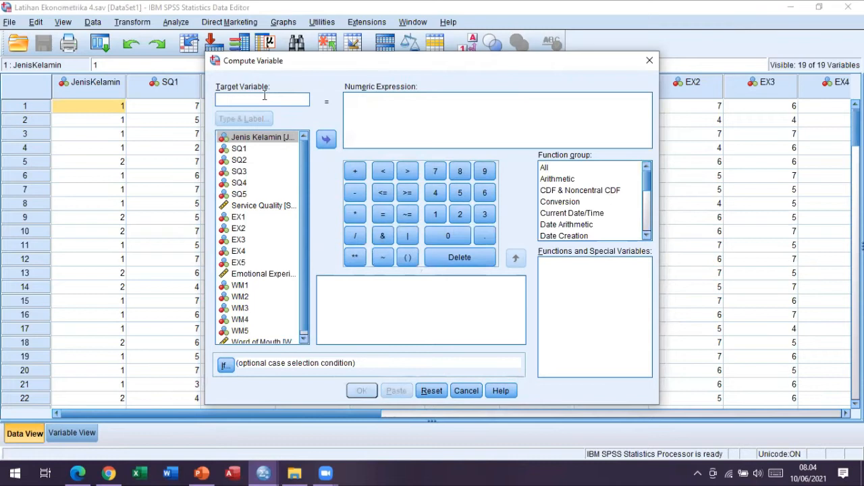
text(S)
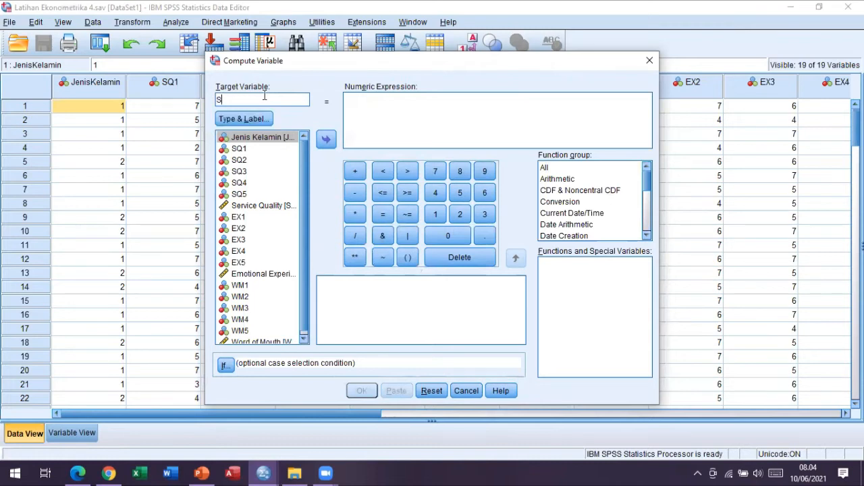
text(QJK)
Compute SQJK with the numeric expression ServiceQuality * JenisKelamin.
click(406, 100)
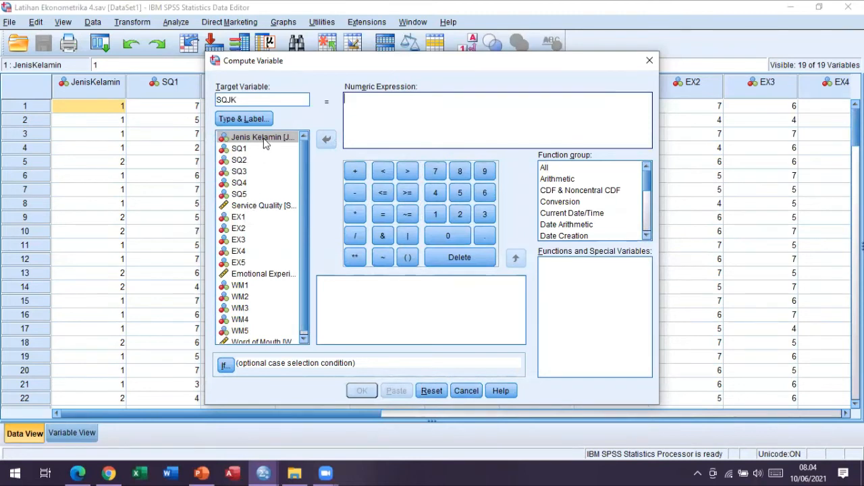
click(257, 206)
click(257, 207)
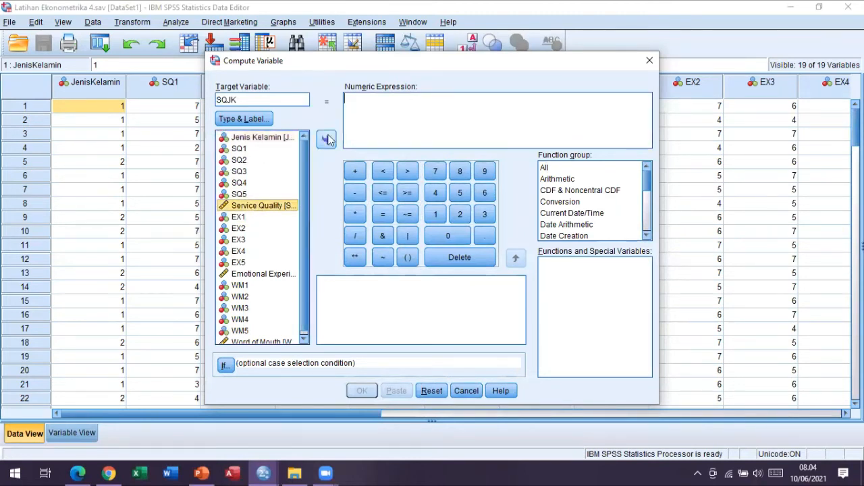
click(327, 140)
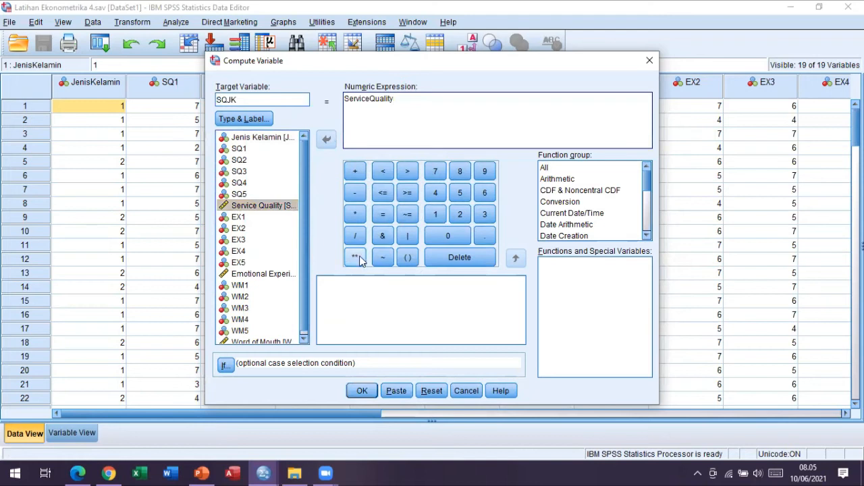
click(356, 215)
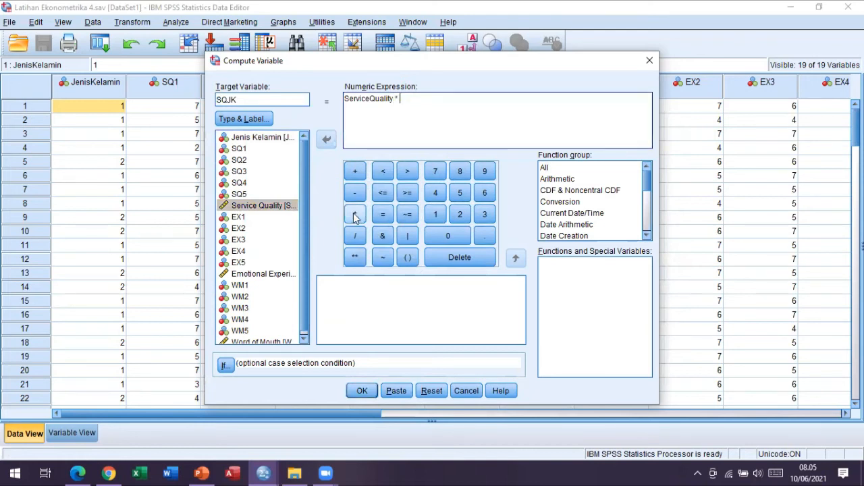
click(261, 141)
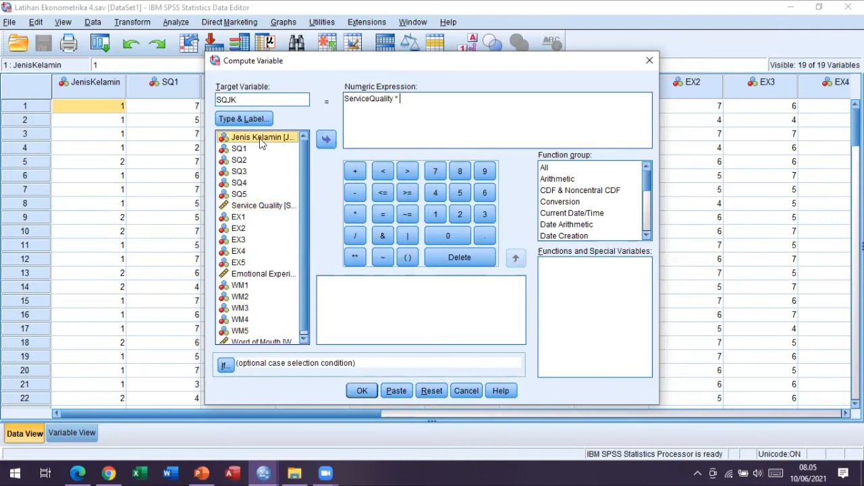
click(326, 139)
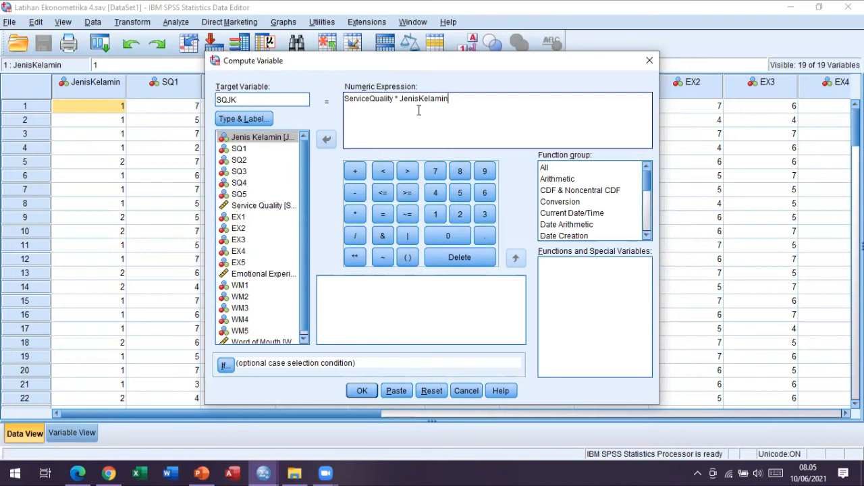
click(361, 391)
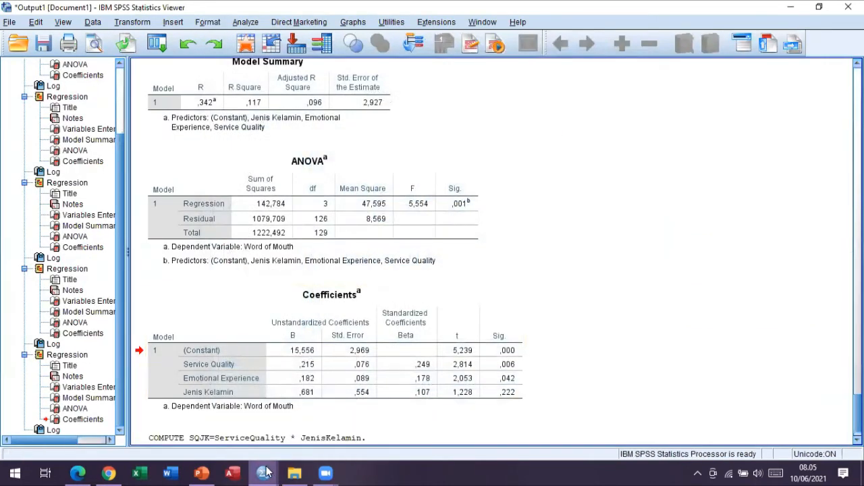
Check the new SQJK column in the data against the JenisKelamin and ServiceQuality columns.
mouse_move(264, 472)
click(312, 422)
drag(375, 414, 767, 437)
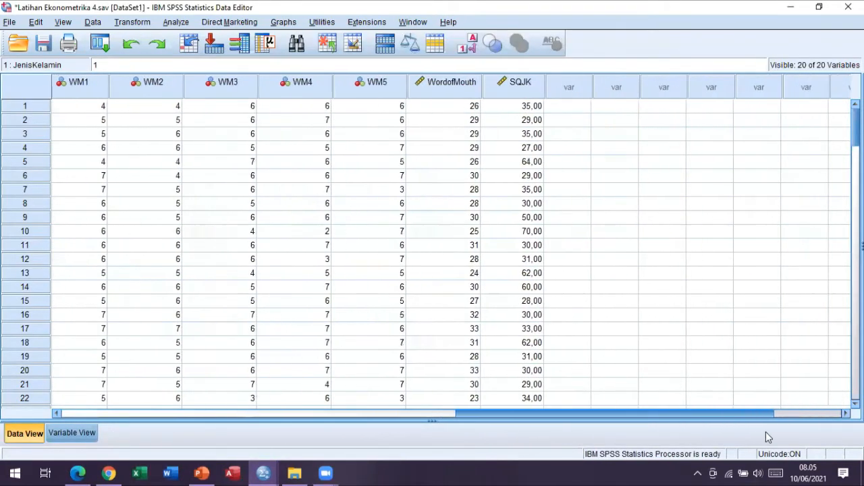
click(516, 93)
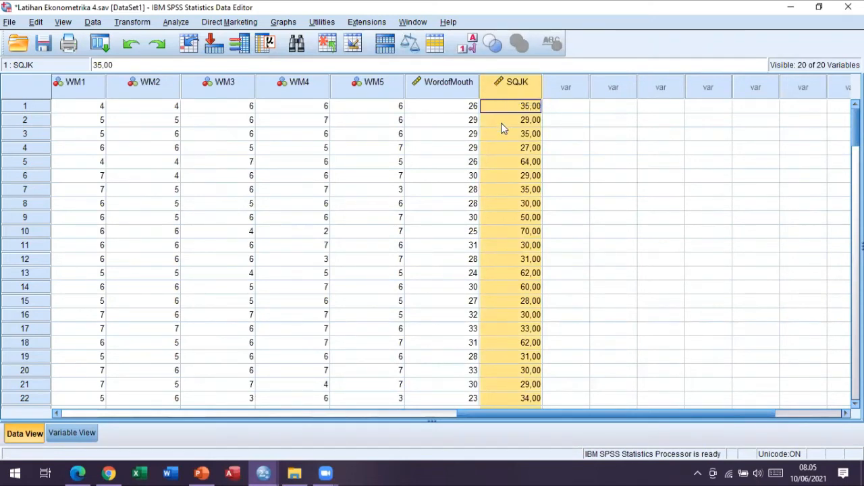
drag(661, 414, 210, 402)
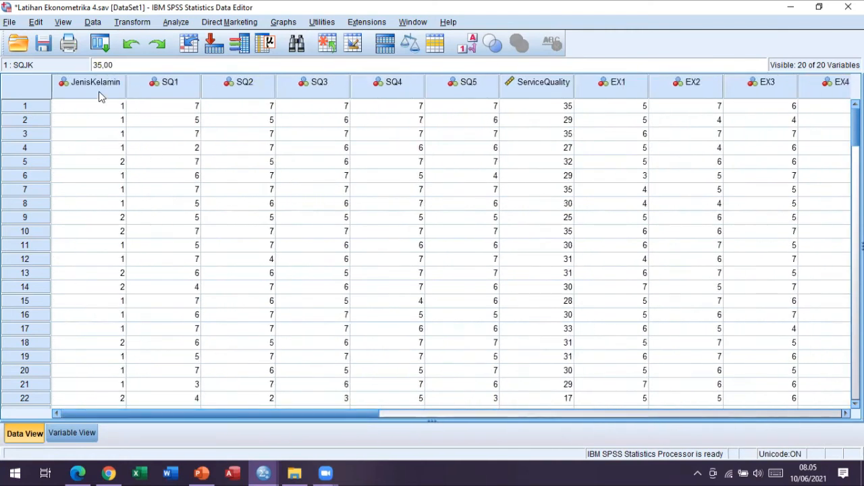
click(93, 107)
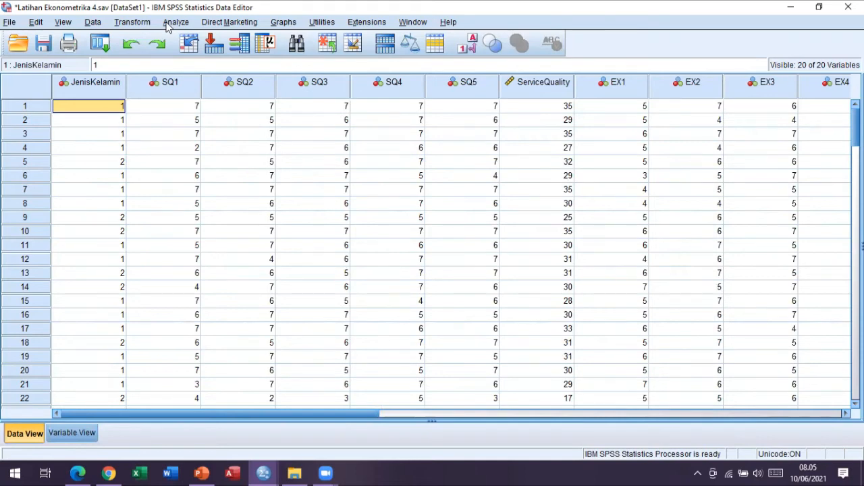
drag(357, 414, 347, 446)
Set up another computed variable with EXJK as the target variable in place of SQJK.
click(133, 22)
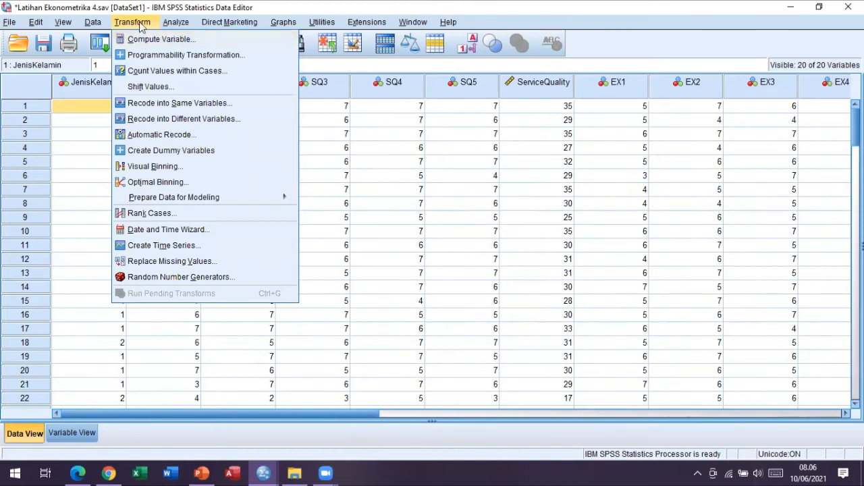
click(143, 46)
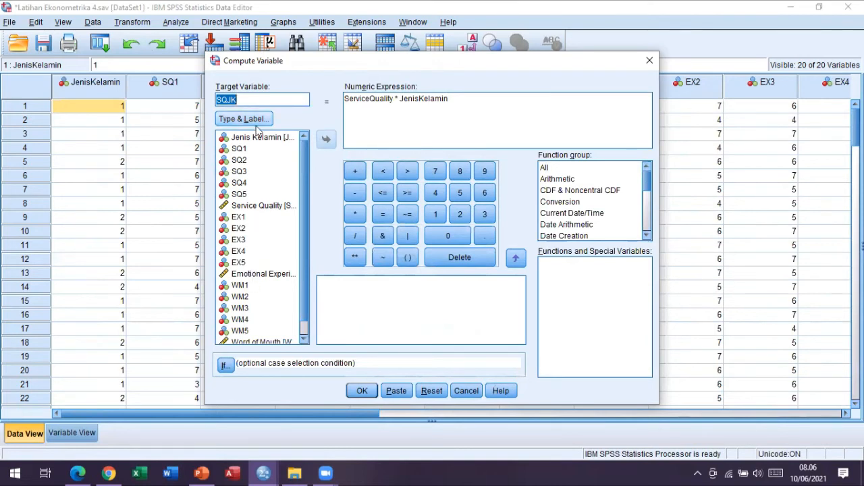
click(253, 98)
key(BackSpace)
key(BackSpace)
key(BackSpace)
key(BackSpace)
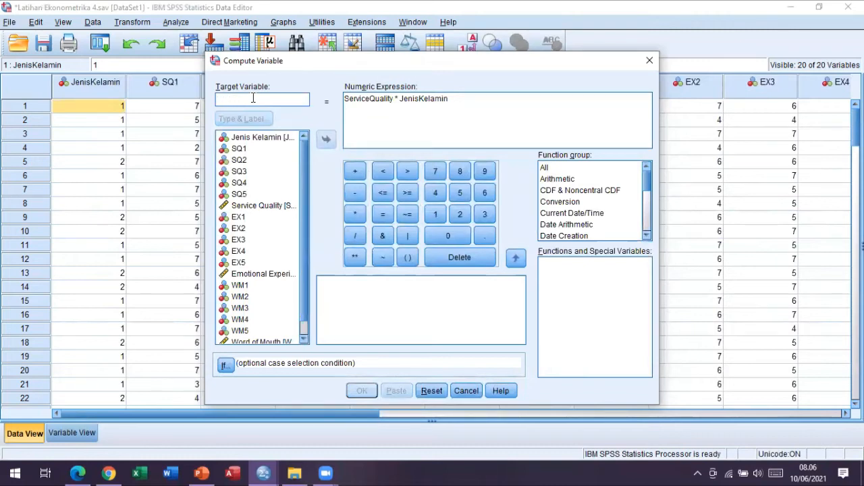
text(EXJK)
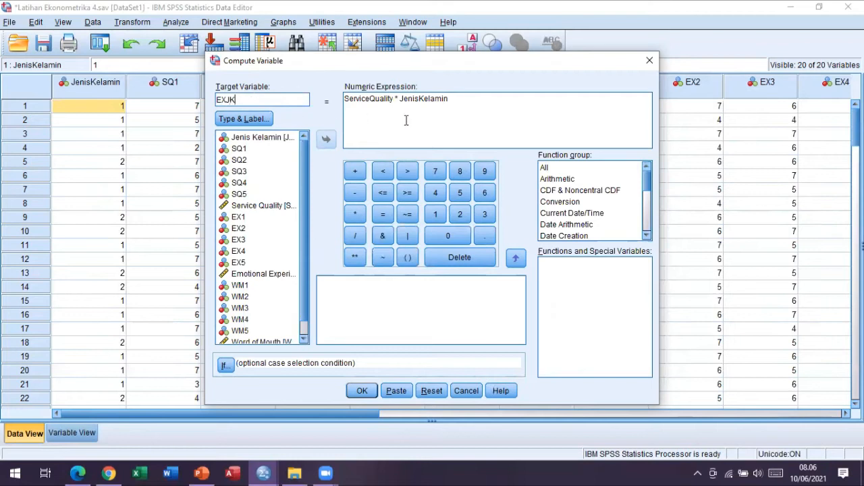
Replace the numeric expression with EmotionalExperience * JenisKelamin and compute EXJK.
click(456, 106)
key(BackSpace)
key(BackSpace)
key(BackSpace)
key(BackSpace)
key(BackSpace)
key(BackSpace)
key(BackSpace)
key(BackSpace)
key(BackSpace)
key(BackSpace)
key(BackSpace)
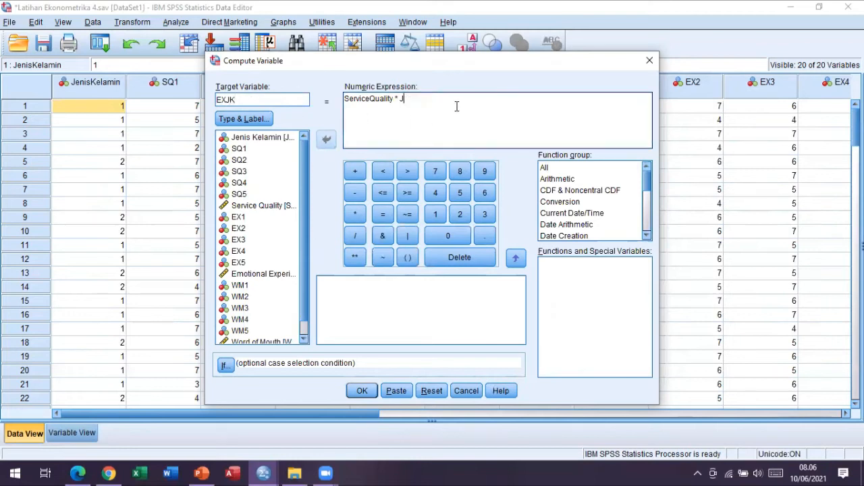
key(BackSpace)
key(BackSpace)
key(BackSpace)
key(BackSpace)
key(BackSpace)
key(BackSpace)
key(BackSpace)
key(BackSpace)
key(BackSpace)
key(BackSpace)
key(BackSpace)
key(BackSpace)
key(BackSpace)
key(BackSpace)
key(BackSpace)
key(BackSpace)
key(BackSpace)
key(BackSpace)
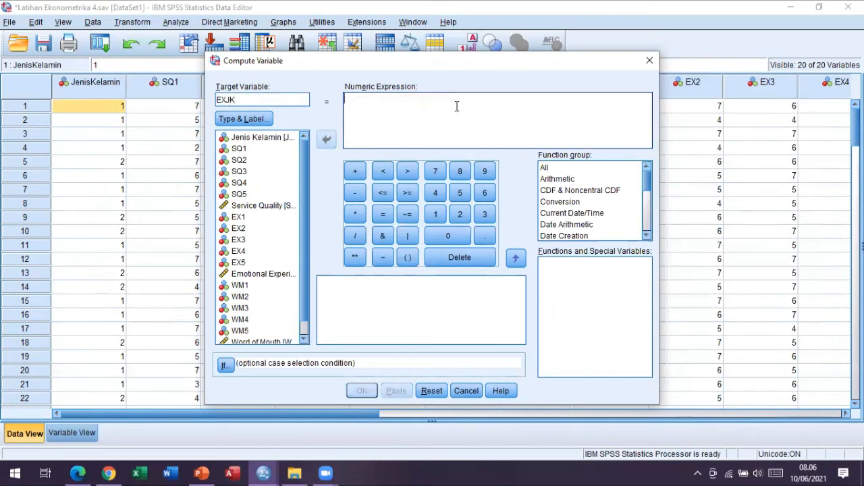
click(263, 274)
click(326, 139)
click(355, 214)
click(267, 139)
click(327, 140)
click(359, 392)
Check the new EXJK column at the end of the Latihan Ekonometrika 4.sav data.
mouse_move(265, 473)
click(313, 416)
drag(126, 414, 588, 425)
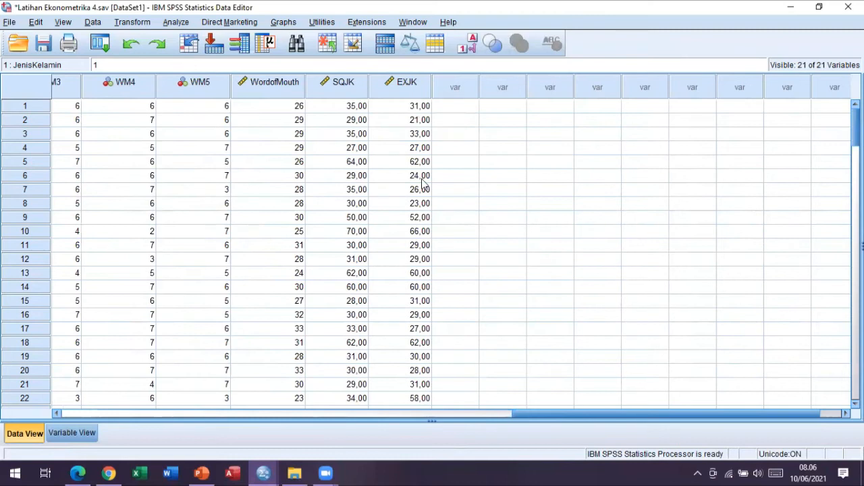
drag(606, 416, 139, 410)
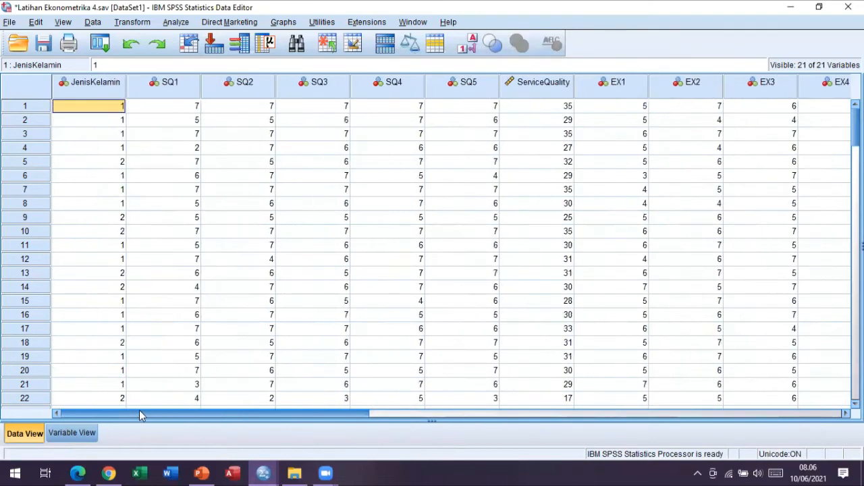
Reset the Linear Regression settings and assign Word of Mouth as the dependent variable.
click(176, 23)
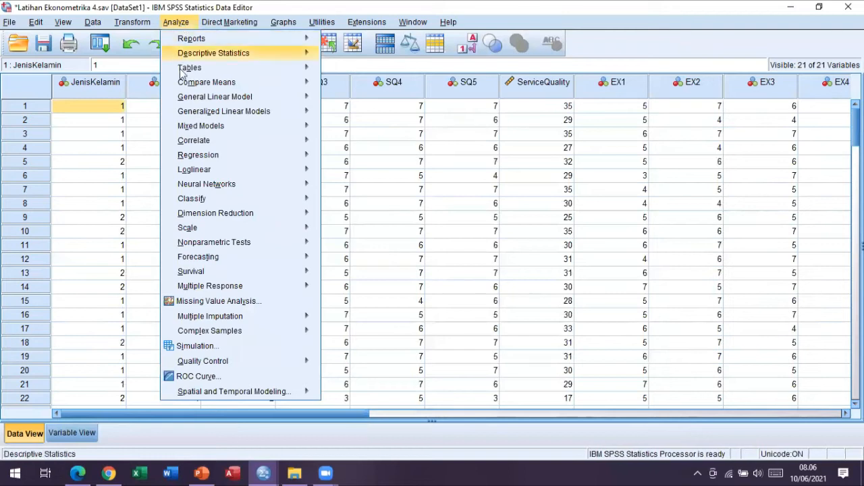
mouse_move(223, 154)
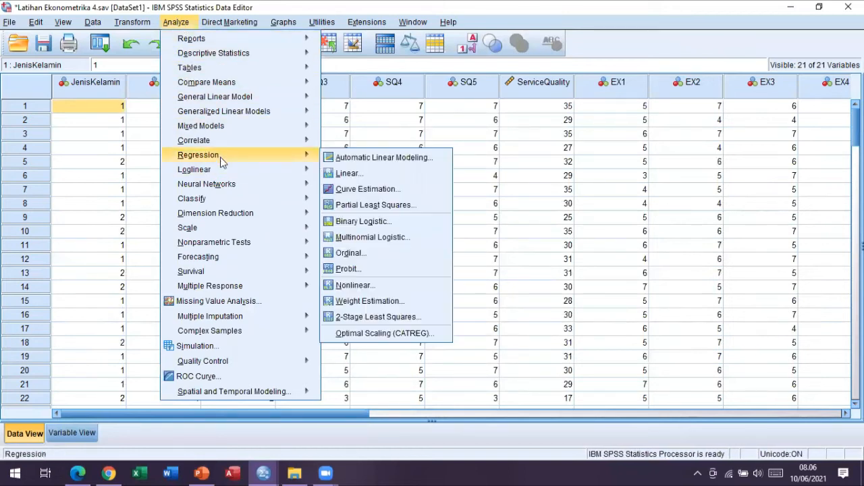
click(343, 181)
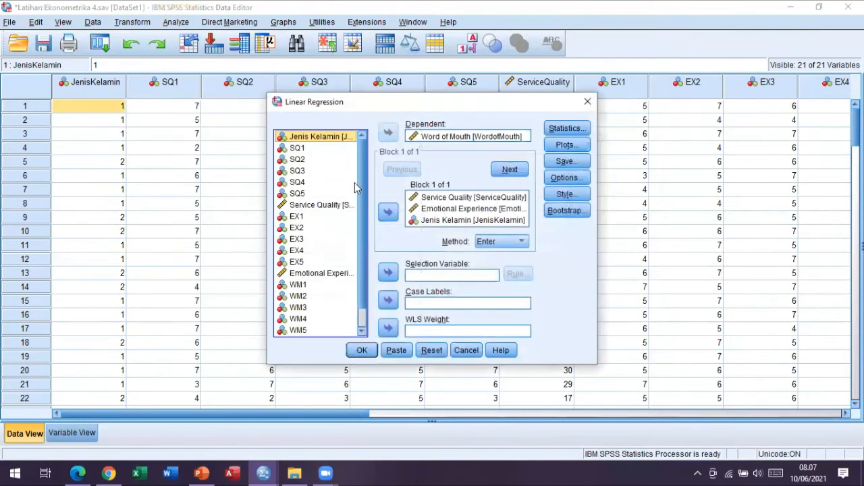
click(430, 351)
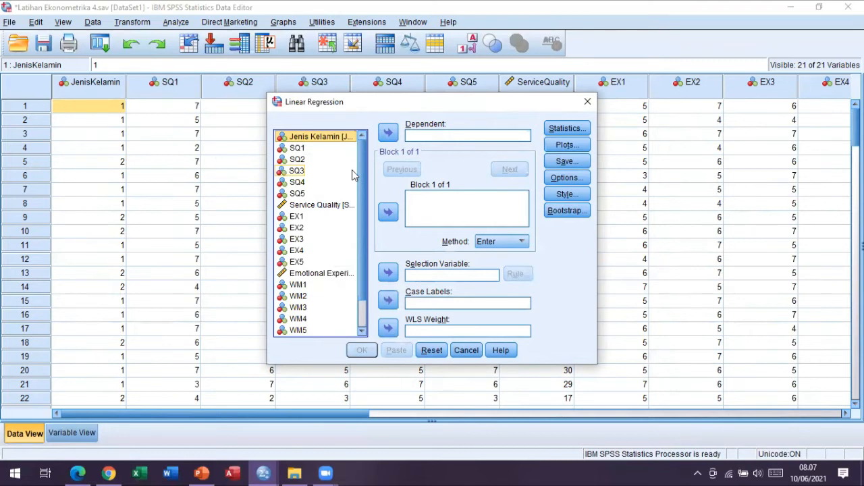
click(362, 331)
click(346, 330)
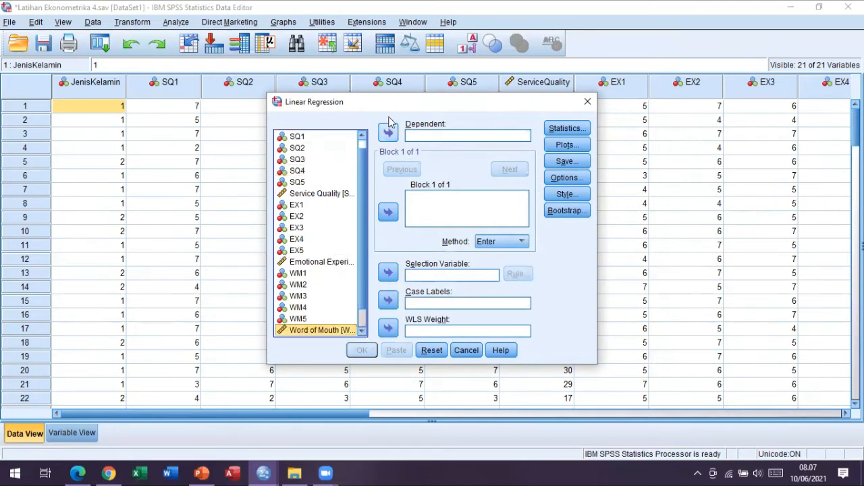
click(390, 134)
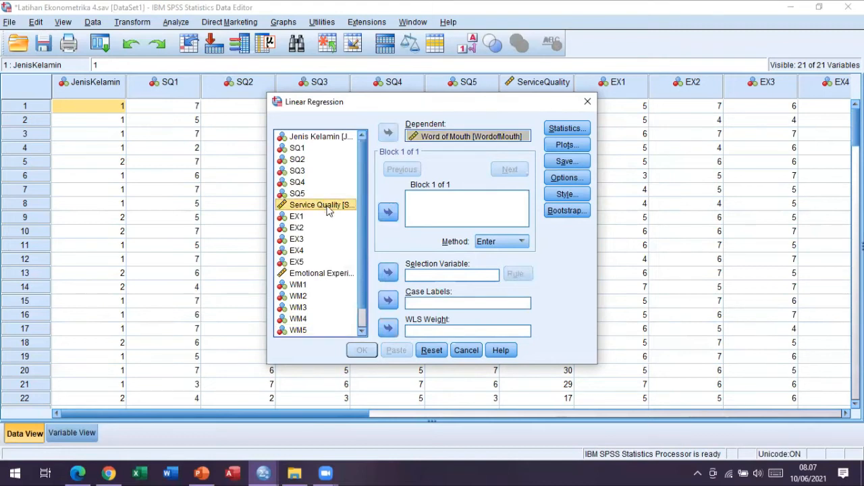
Add Service Quality, Emotional Experience and Jenis Kelamin as independent variables of the regression.
click(388, 212)
click(327, 273)
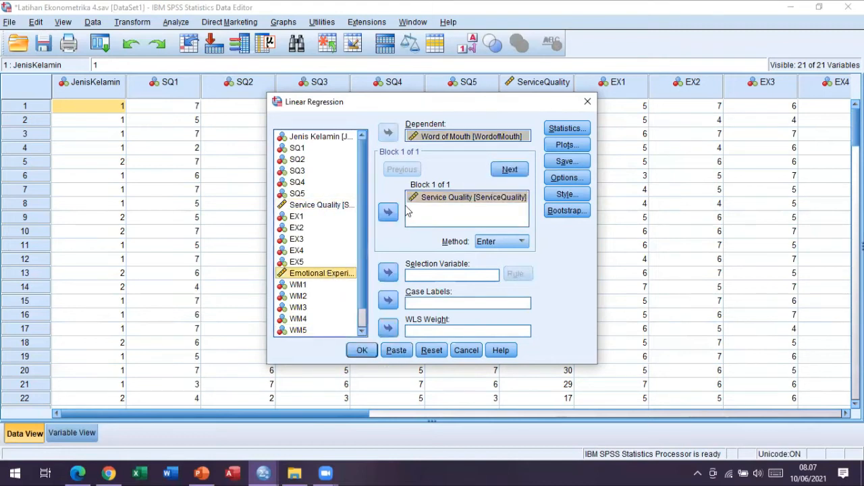
click(389, 212)
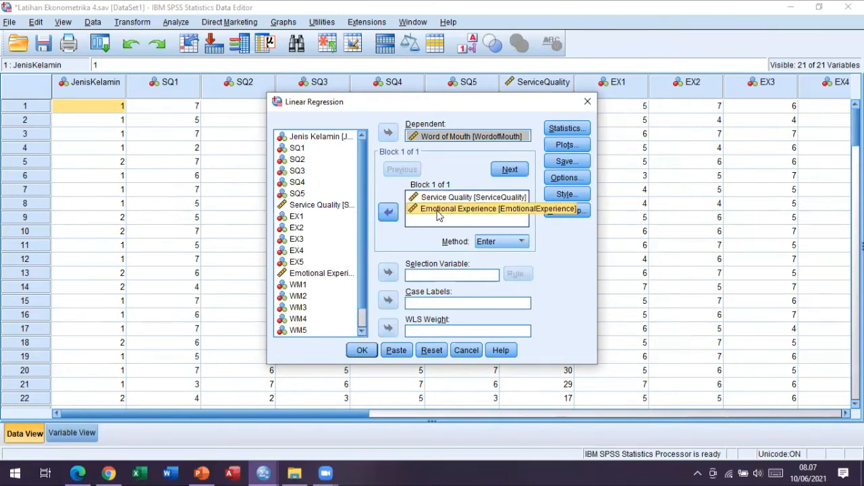
click(317, 136)
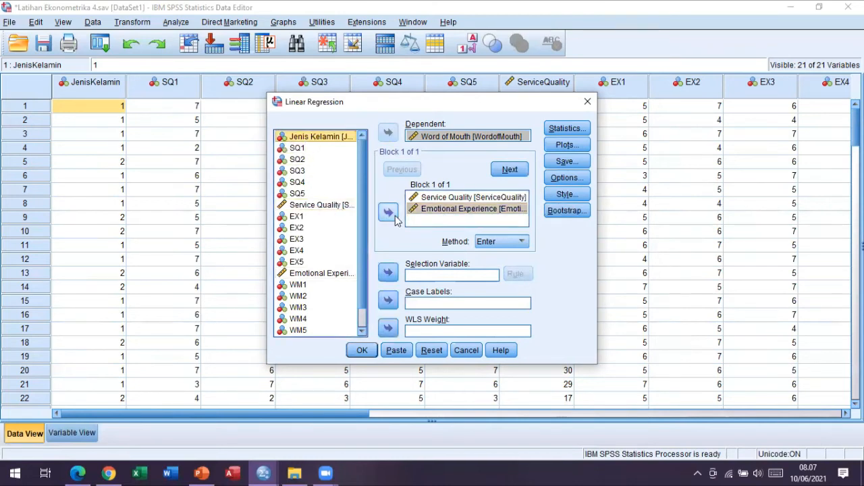
click(389, 212)
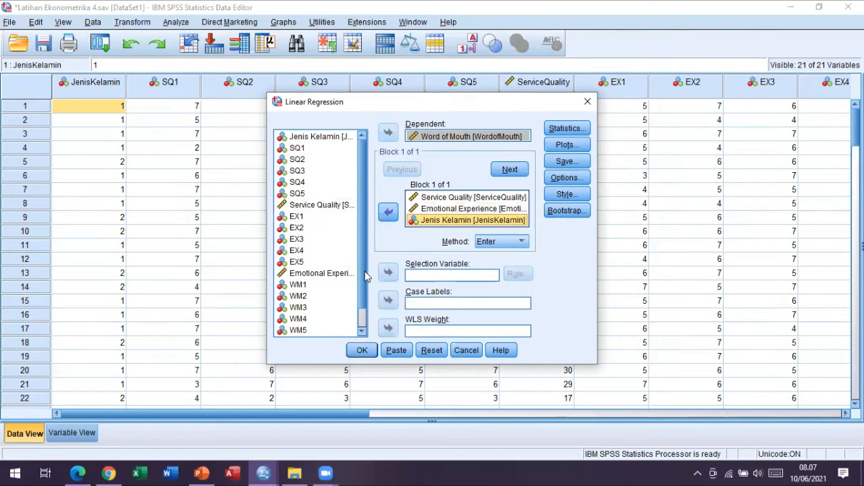
Add the interaction variables SQJK and EXJK to the independent variables of the Word of Mouth regression.
scroll(366, 283, down, 1)
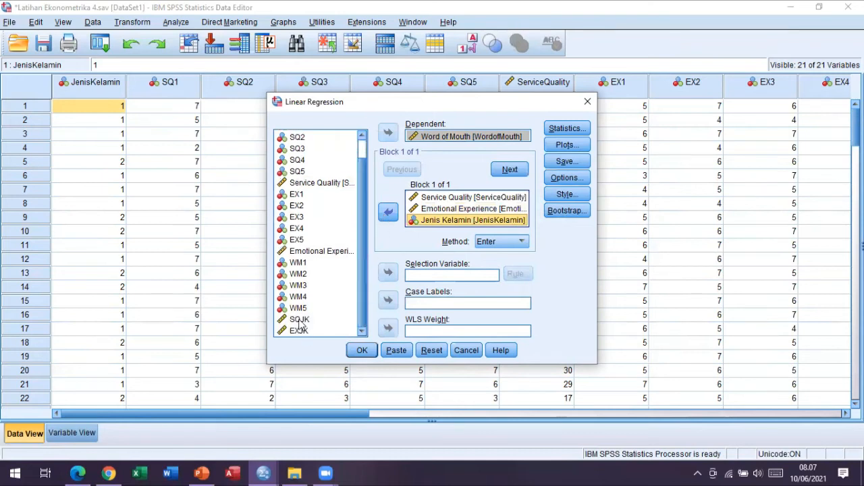
click(299, 320)
click(388, 212)
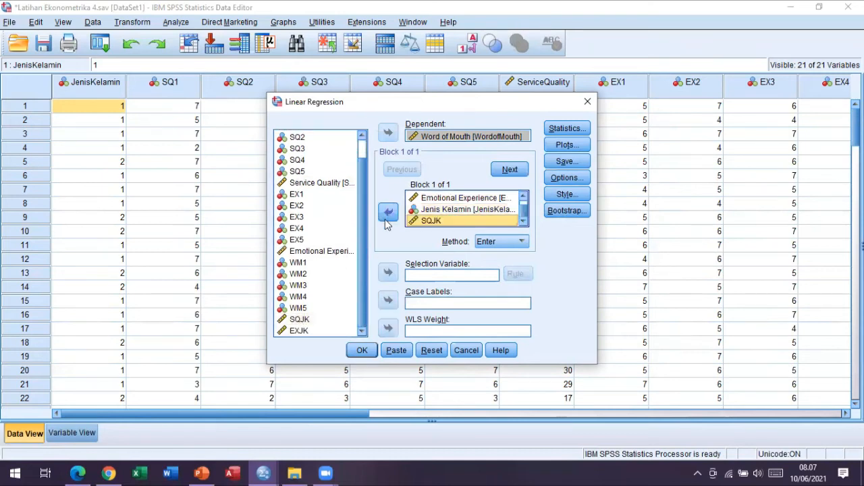
click(301, 330)
click(392, 219)
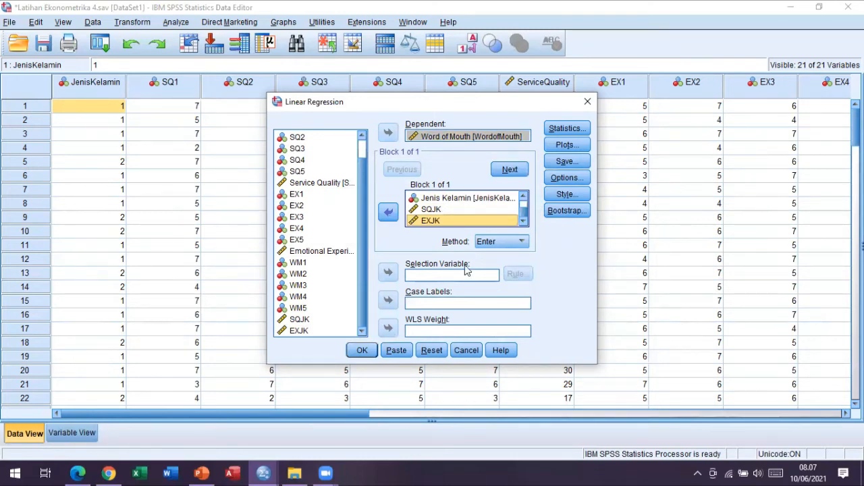
Run the linear regression with the interaction terms and select its Coefficients table in the output.
click(363, 351)
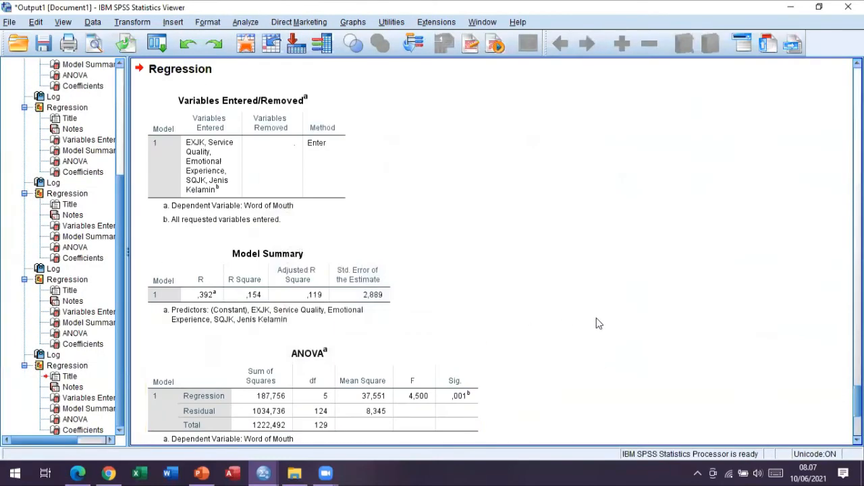
scroll(716, 343, down, 6)
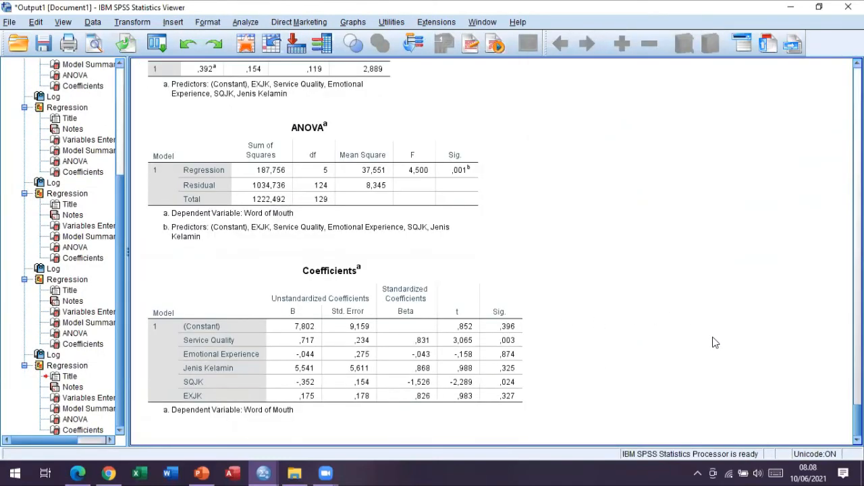
click(244, 365)
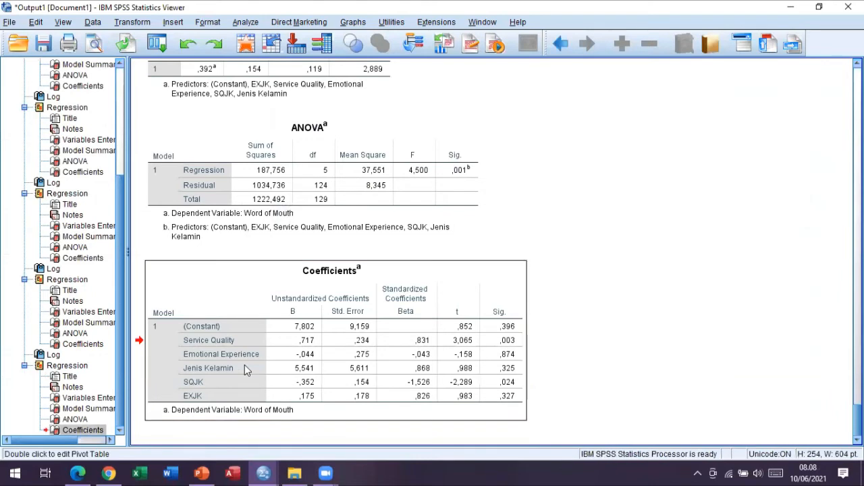